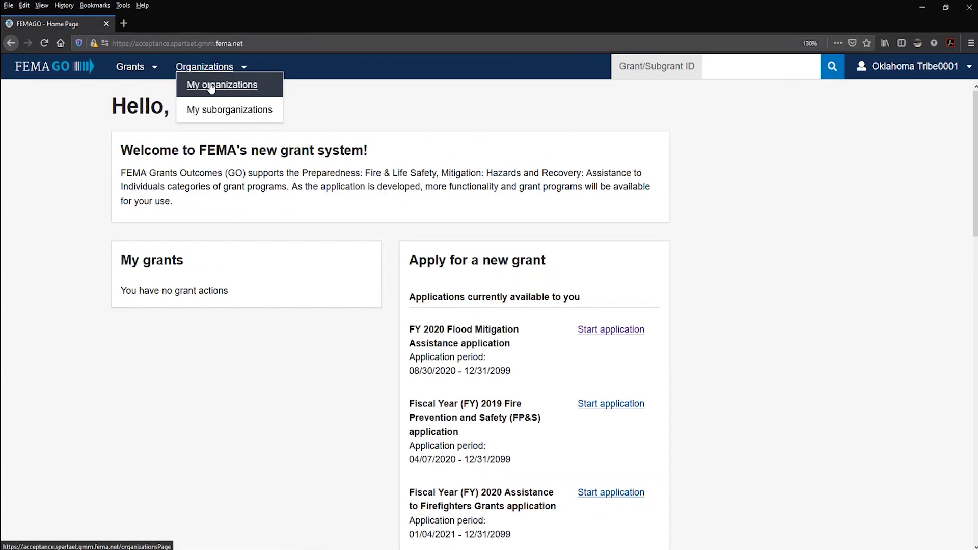
Step: Open the organization's team management page and the role settings of the member listed only as Authorized Organization Representative
left_click(211, 85)
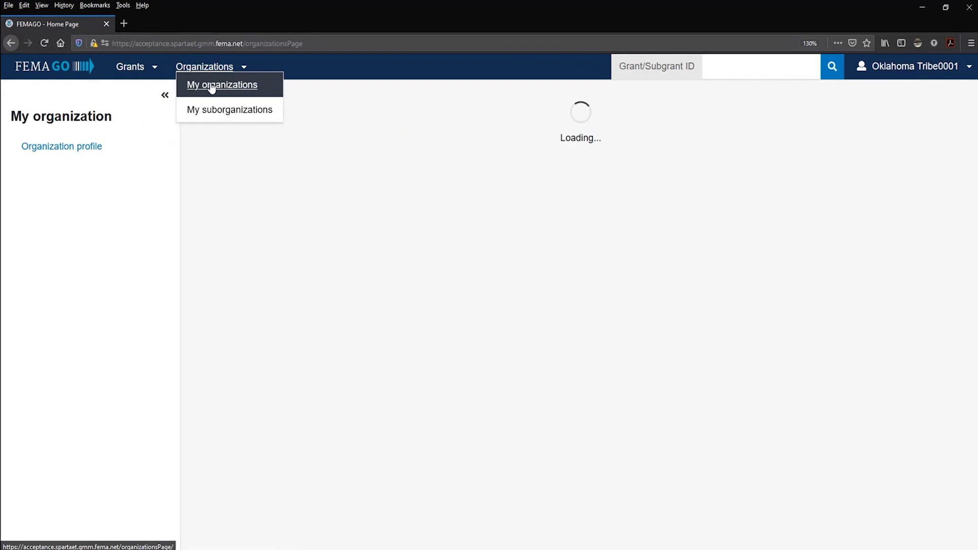
left_click(76, 174)
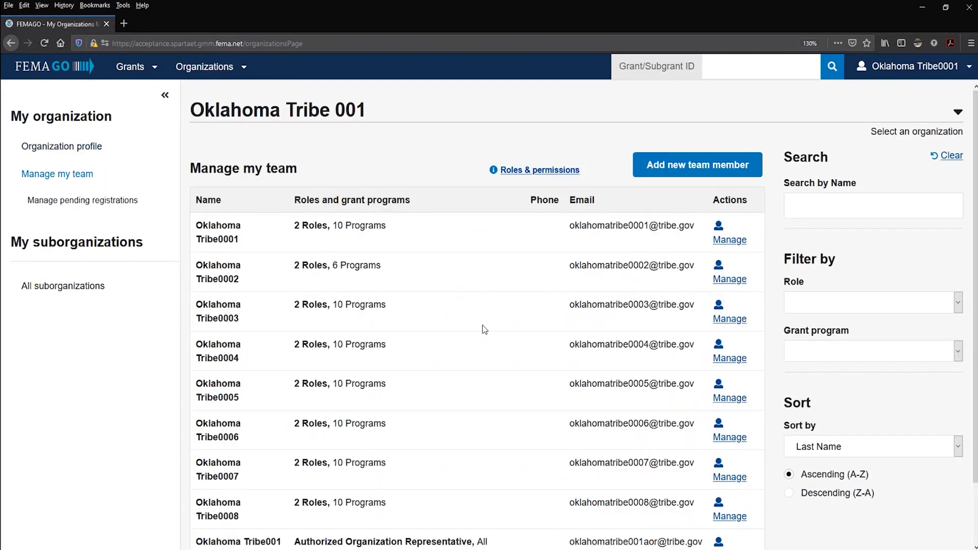
scroll(482, 329, "down", 3)
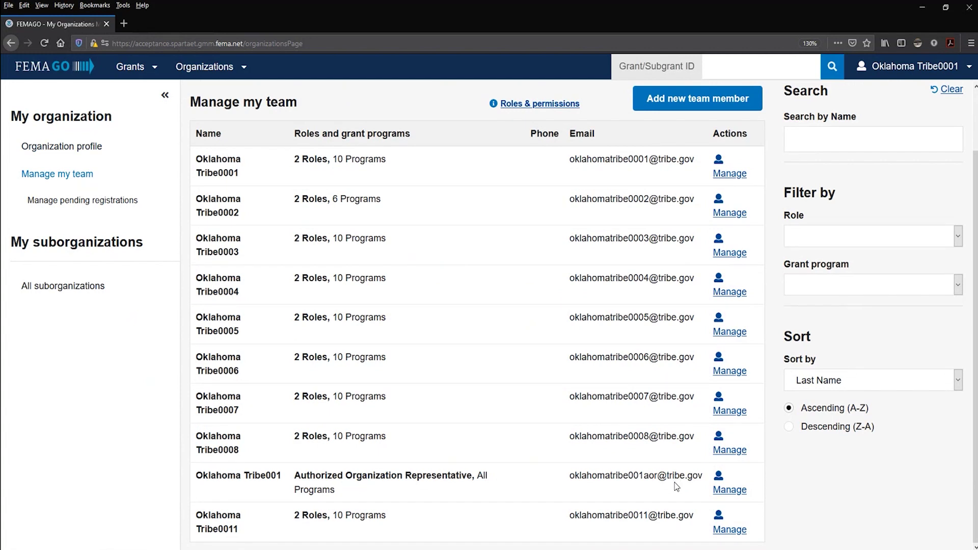
left_click(731, 490)
scroll(731, 487, "down", 3)
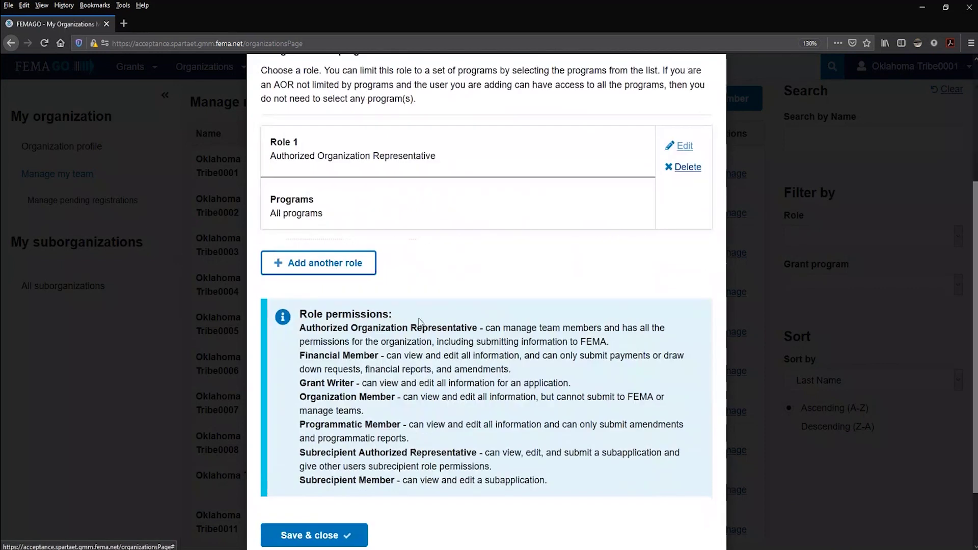
Step: Add a second role, Subrecipient Authorized Representative, to this team member with Oklahoma Tribe 001 as parent organization
left_click(334, 272)
left_click(390, 311)
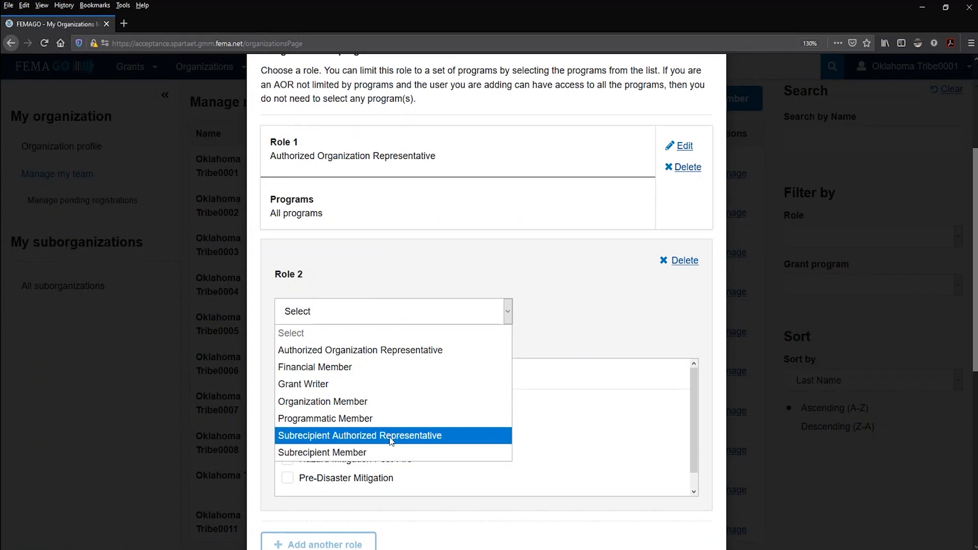
left_click(410, 441)
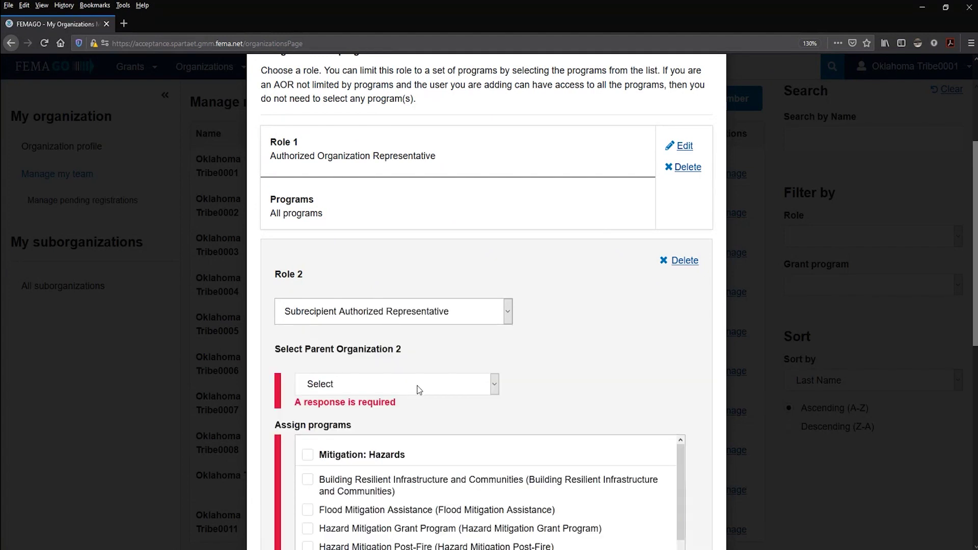
left_click(419, 390)
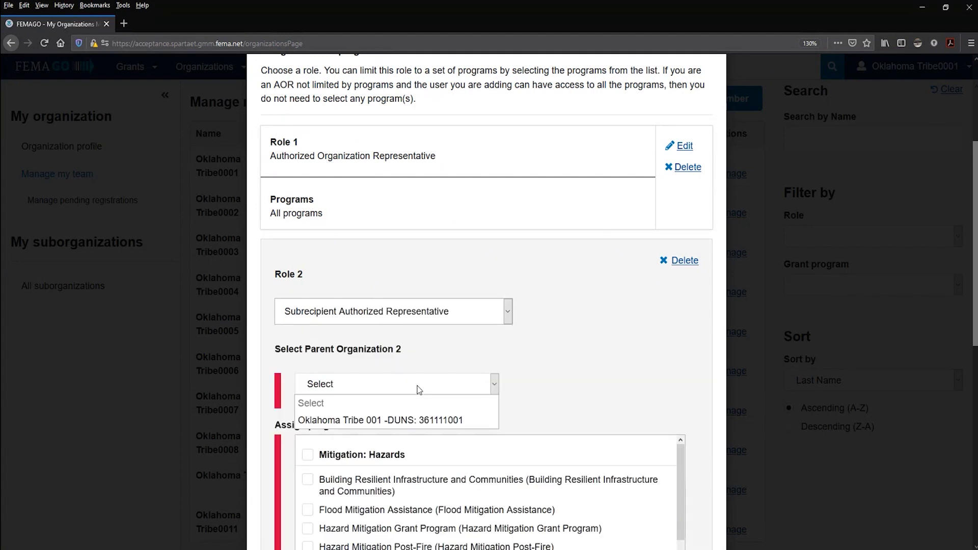
left_click(409, 421)
Step: Assign only the Building Resilient Infrastructure and Communities program to the second role and save the team member's roles
scroll(542, 383, "down", 3)
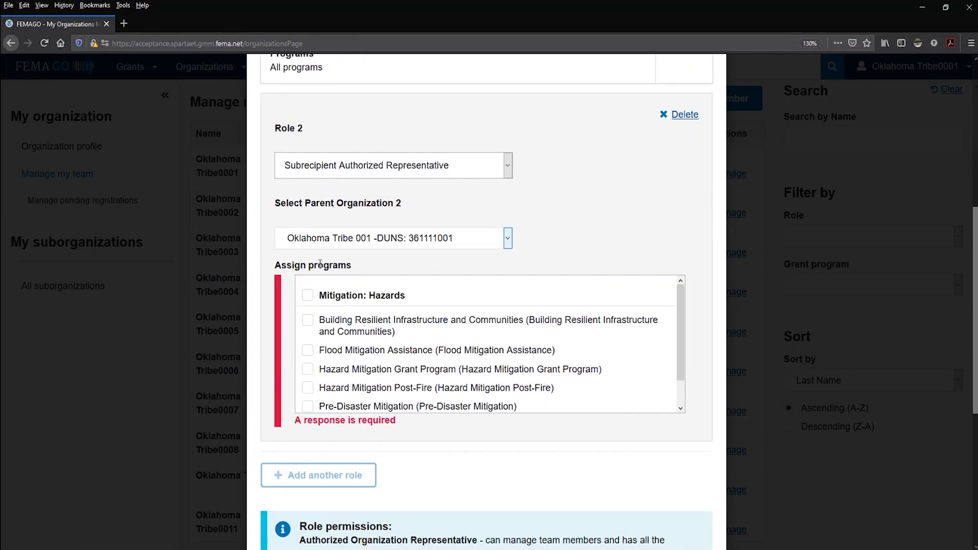
left_click(308, 297)
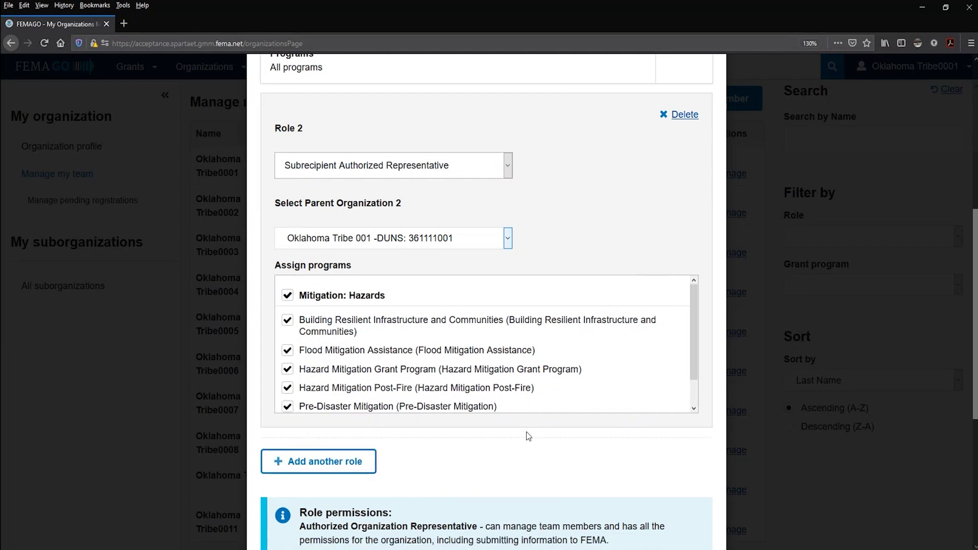
scroll(526, 432, "down", 2)
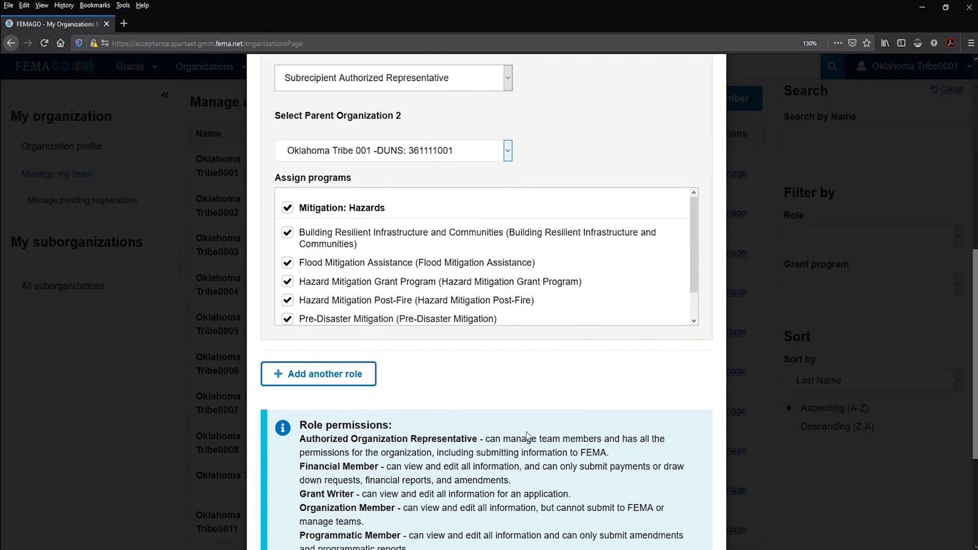
left_click(287, 208)
left_click(307, 232)
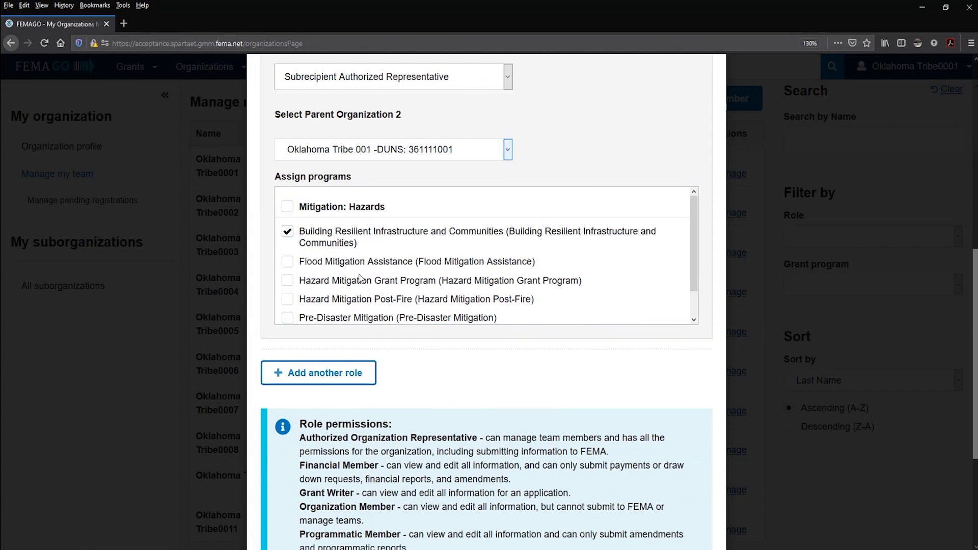
scroll(441, 365, "down", 1)
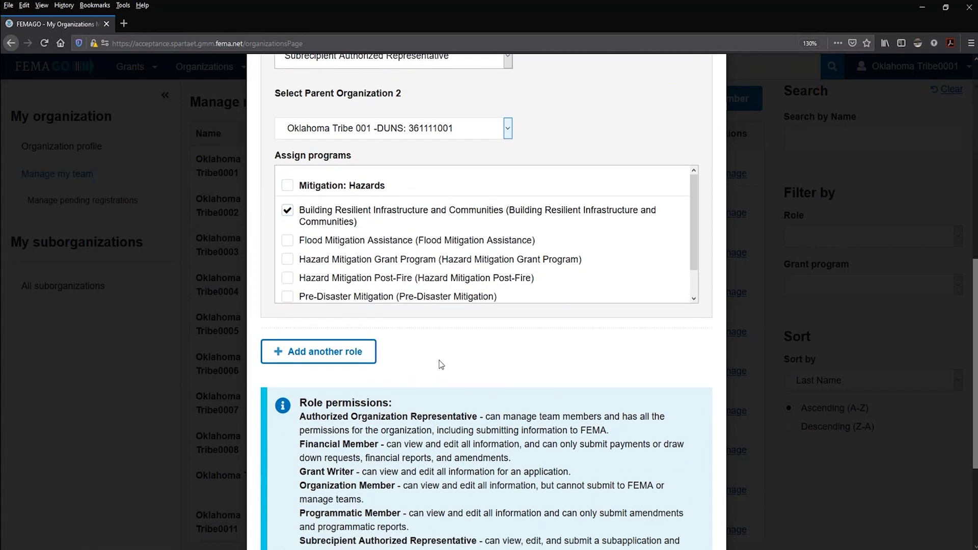
scroll(442, 365, "down", 3)
left_click(320, 462)
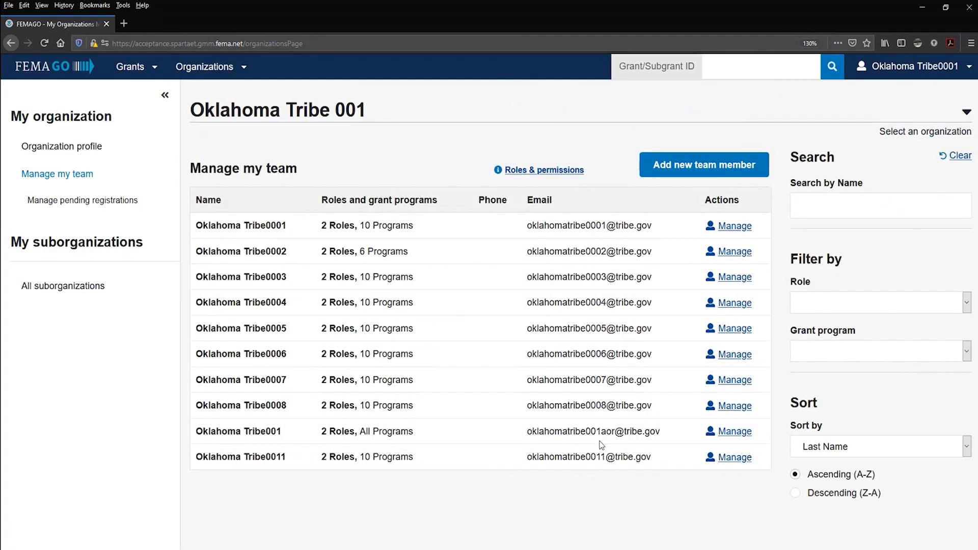
Step: Reopen the same team member's details and review the assigned roles and programs
left_click(730, 432)
scroll(511, 399, "down", 5)
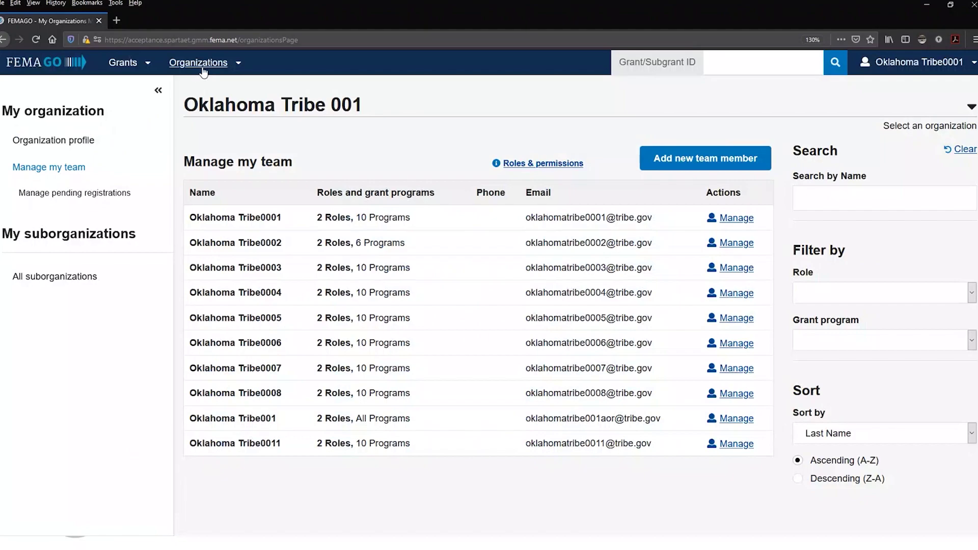
Step: Open the suborganizations of Oklahoma Tribe 001 and copy the DUNS number of Oklahoma County 001
left_click(204, 64)
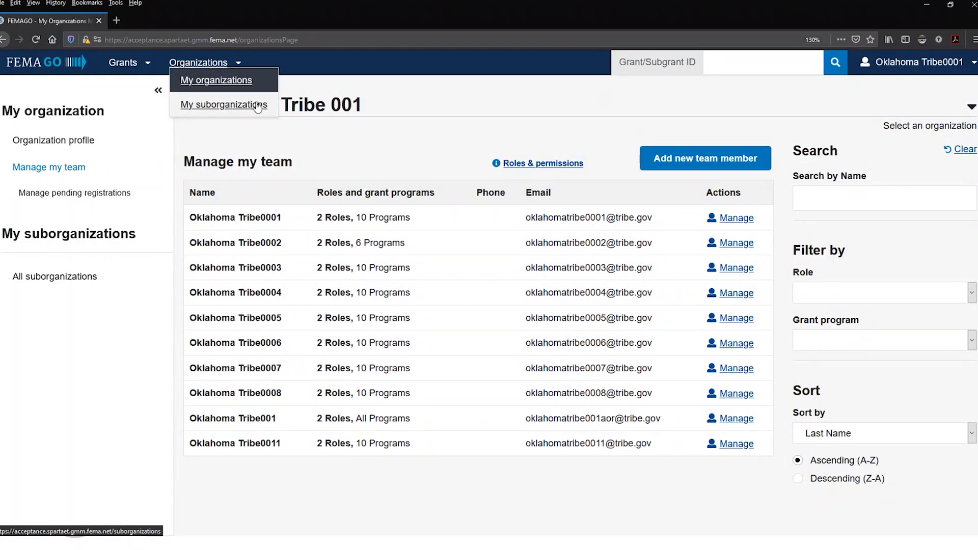
left_click(228, 108)
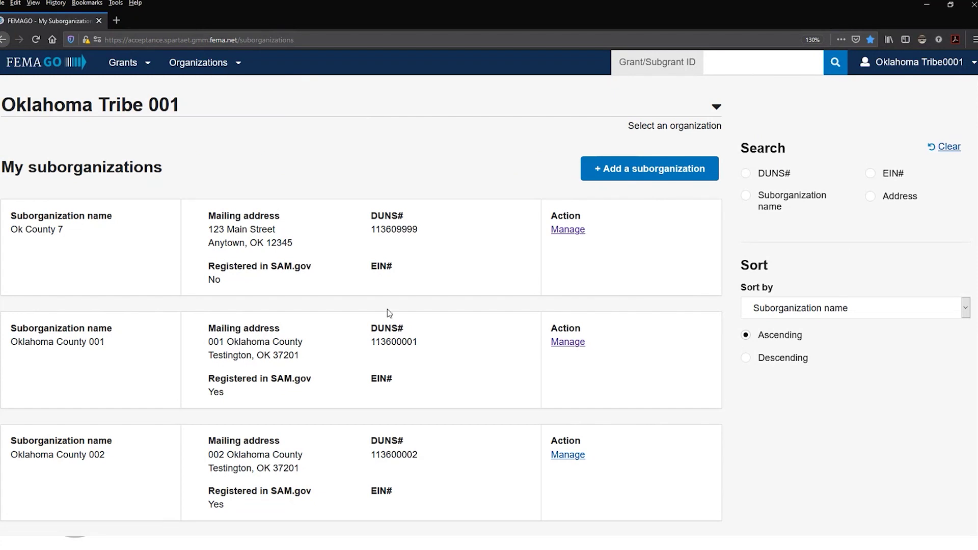
double_click(381, 340)
right_click(382, 342)
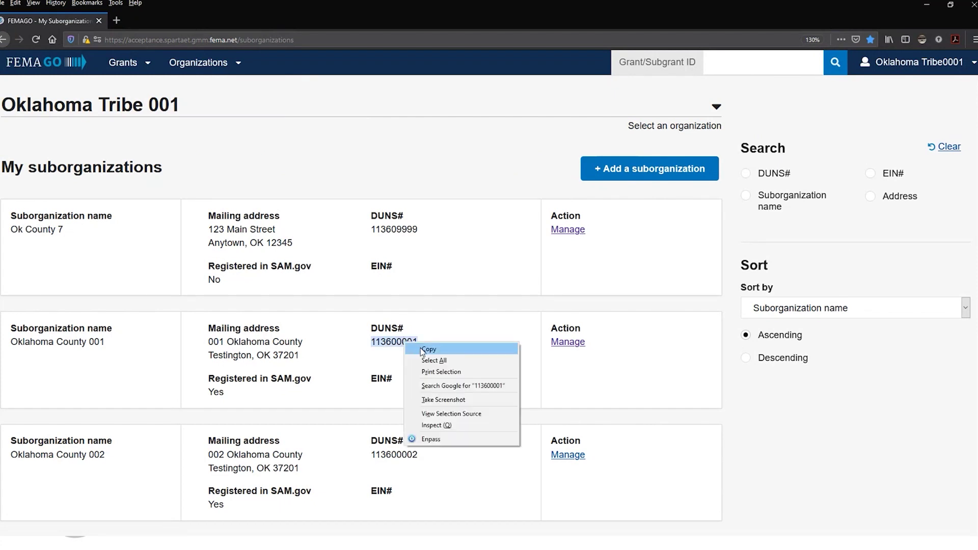
left_click(415, 345)
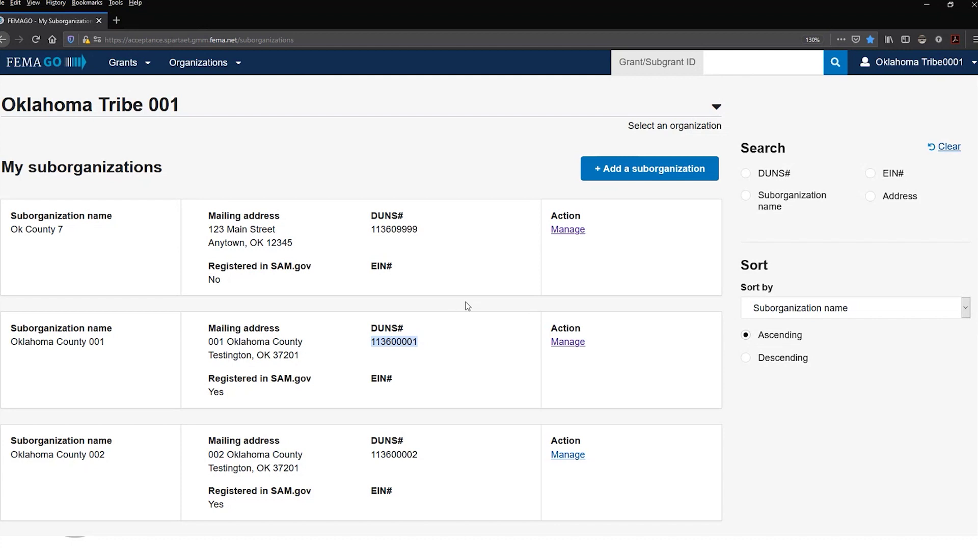
Step: Start adding a suborganization and search by the copied DUNS number with its last digit changed to 6
scroll(468, 306, "down", 6)
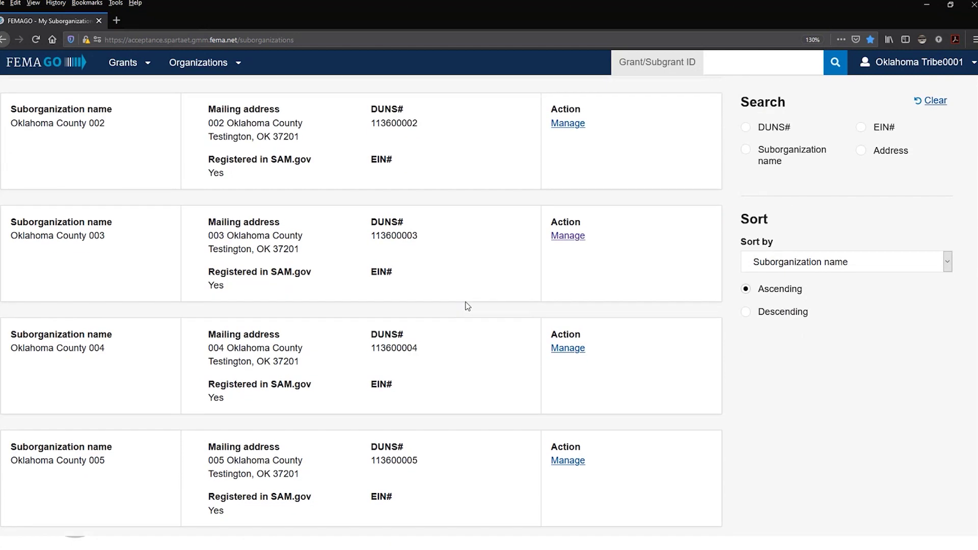
scroll(467, 306, "up", 6)
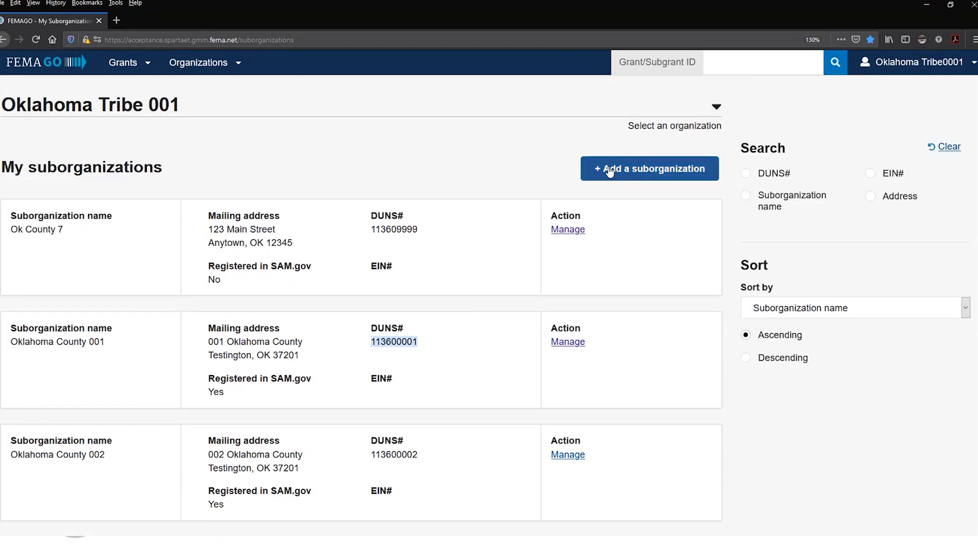
left_click(654, 171)
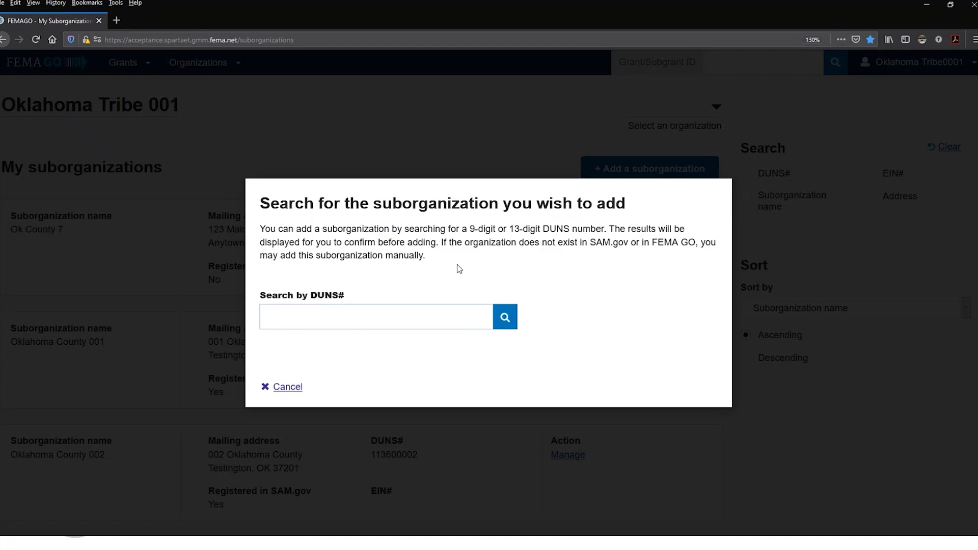
left_click(362, 317)
type("113600001")
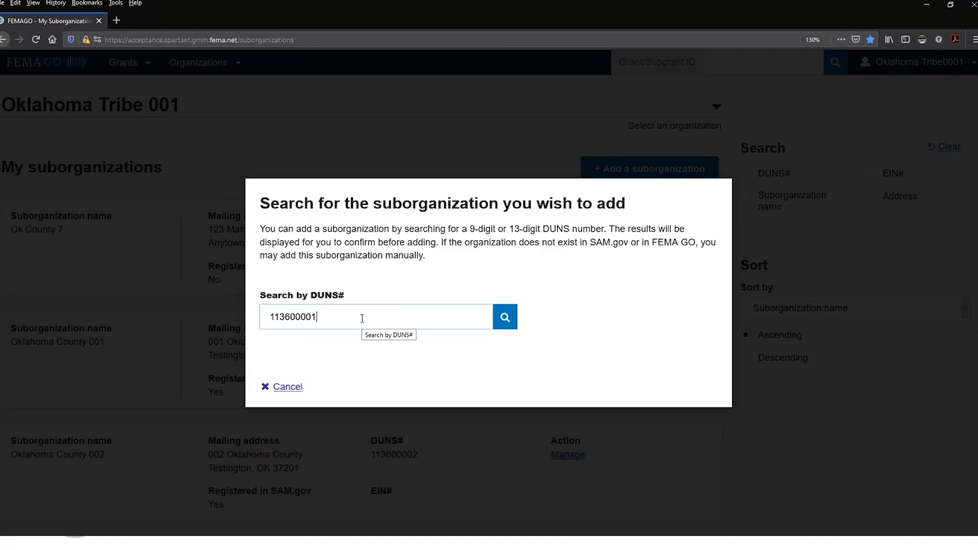
key("BackSpace")
type("6")
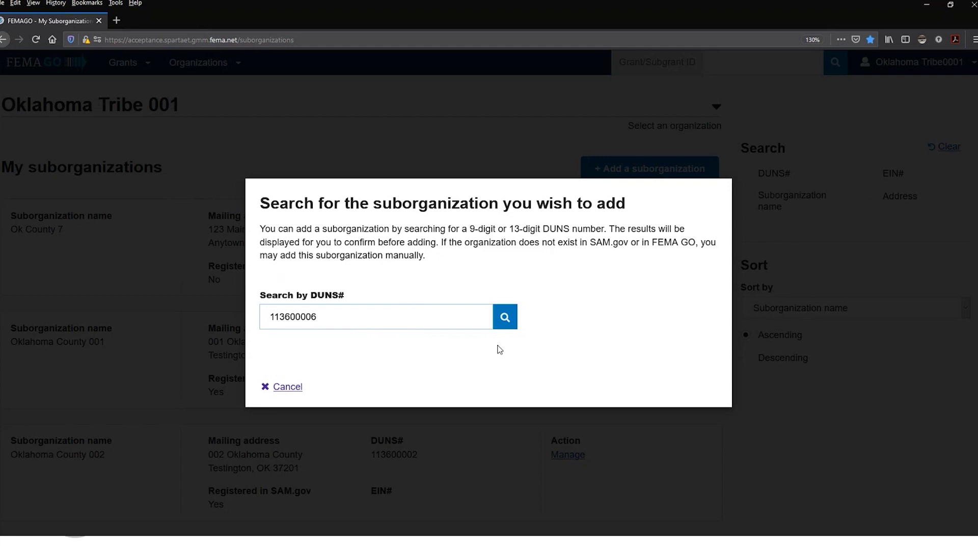
key("Return")
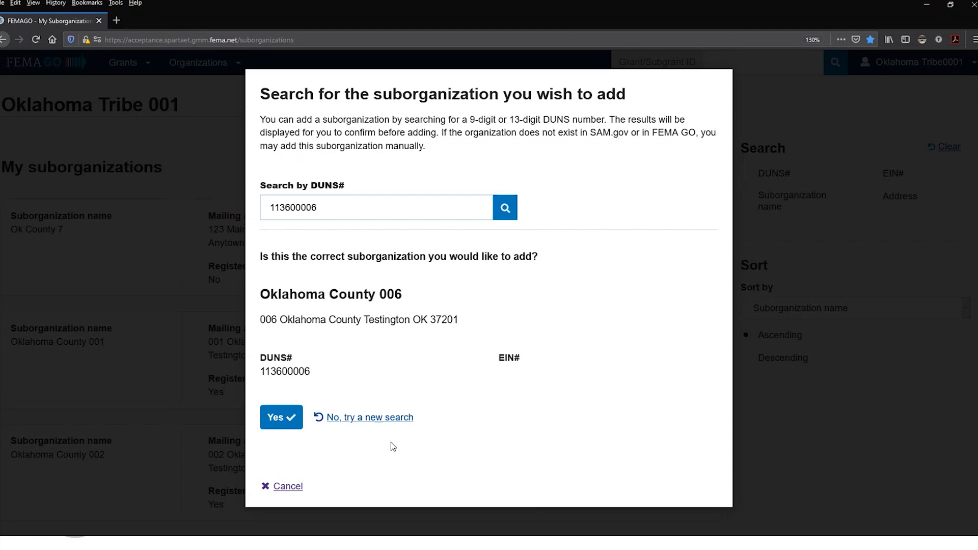
Step: Confirm Oklahoma County 006 and add it as a suborganization with all Mitigation: Hazards grant programs assigned
left_click(283, 418)
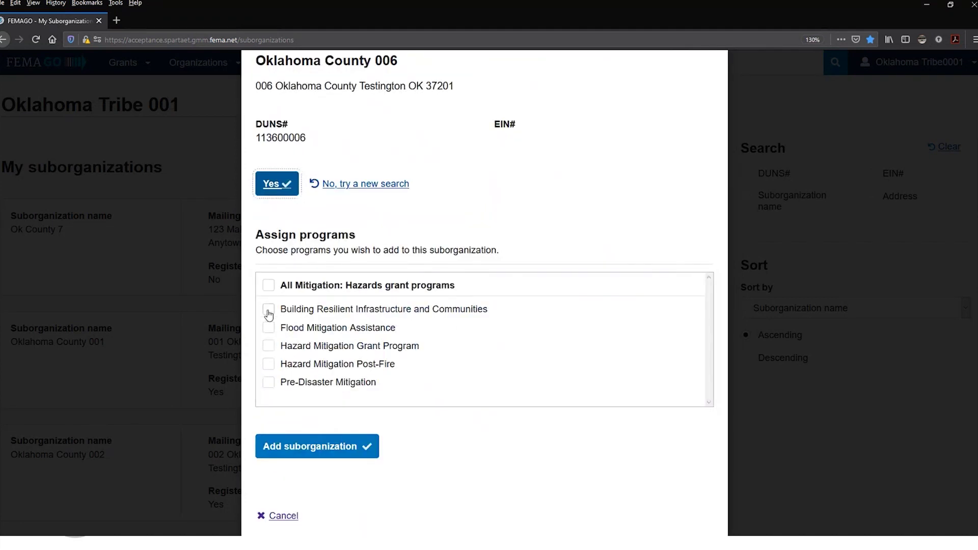
left_click(268, 285)
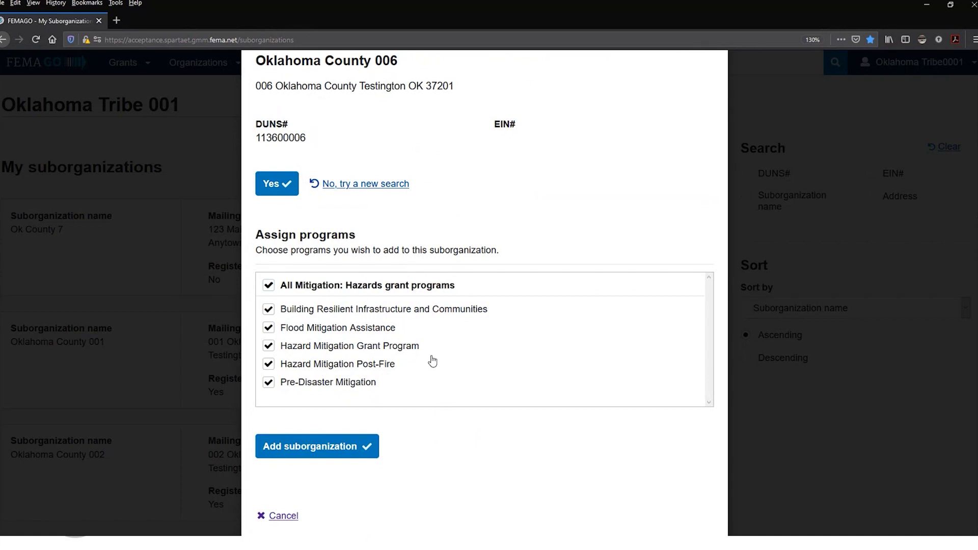
left_click(317, 446)
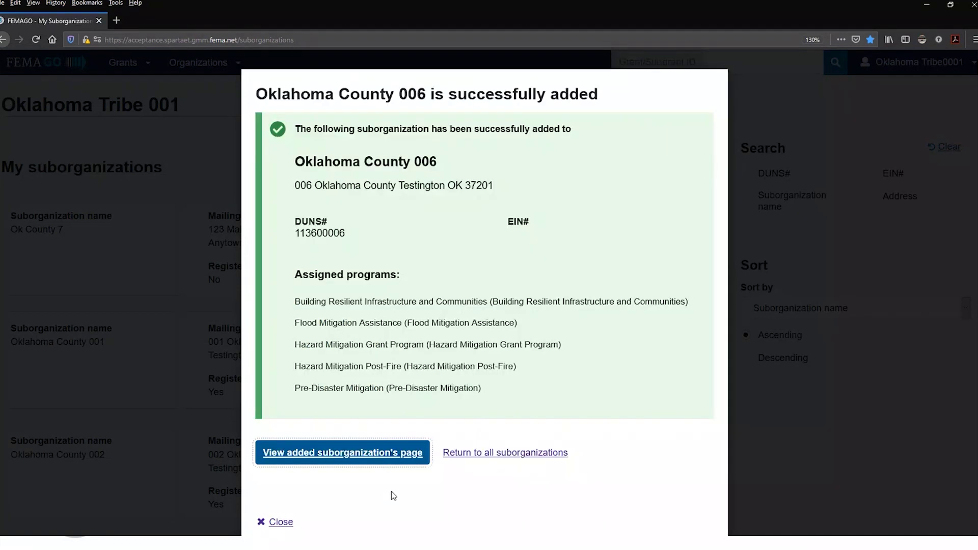
left_click(280, 521)
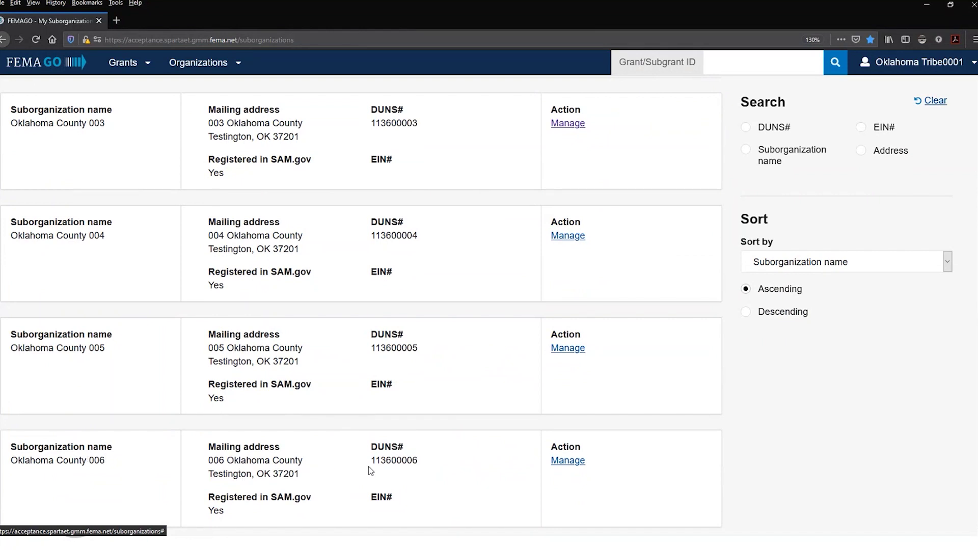
Step: Open user access management for Oklahoma County 006 and choose its registered county user as the new user to add
left_click(567, 461)
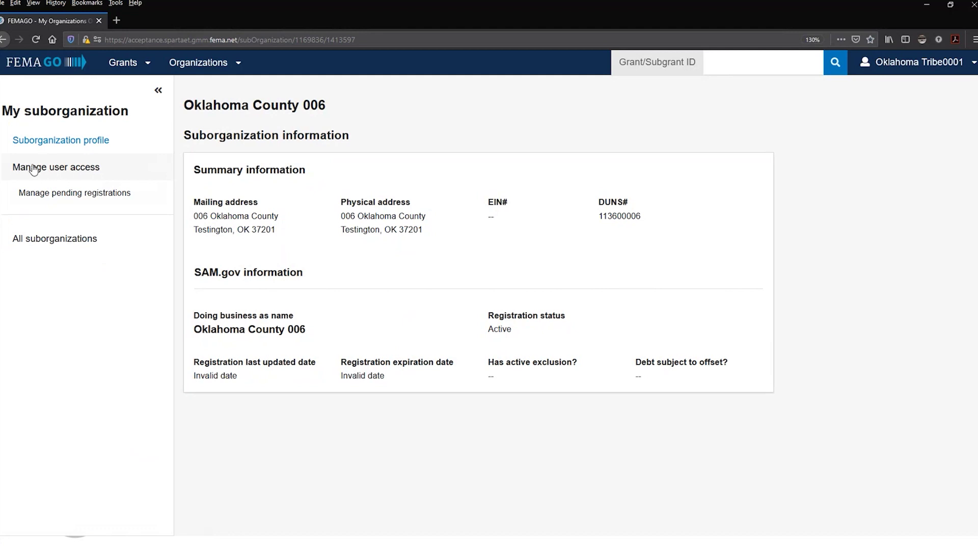
left_click(81, 172)
left_click(715, 143)
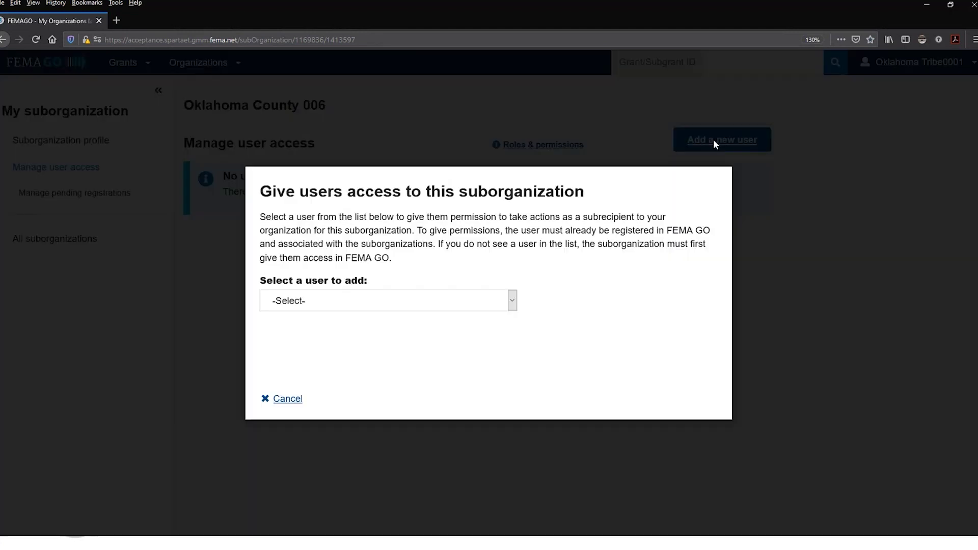
left_click(515, 306)
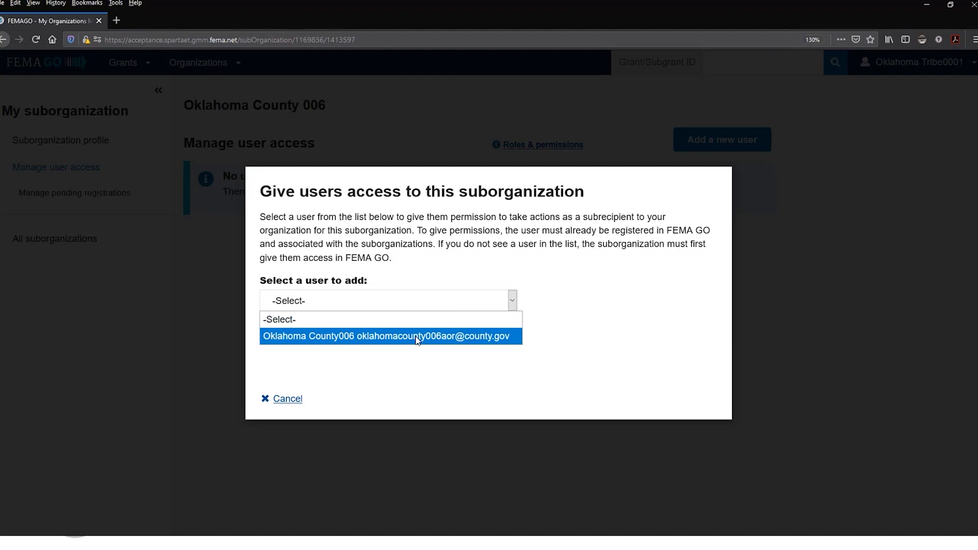
key("Up")
left_click(375, 338)
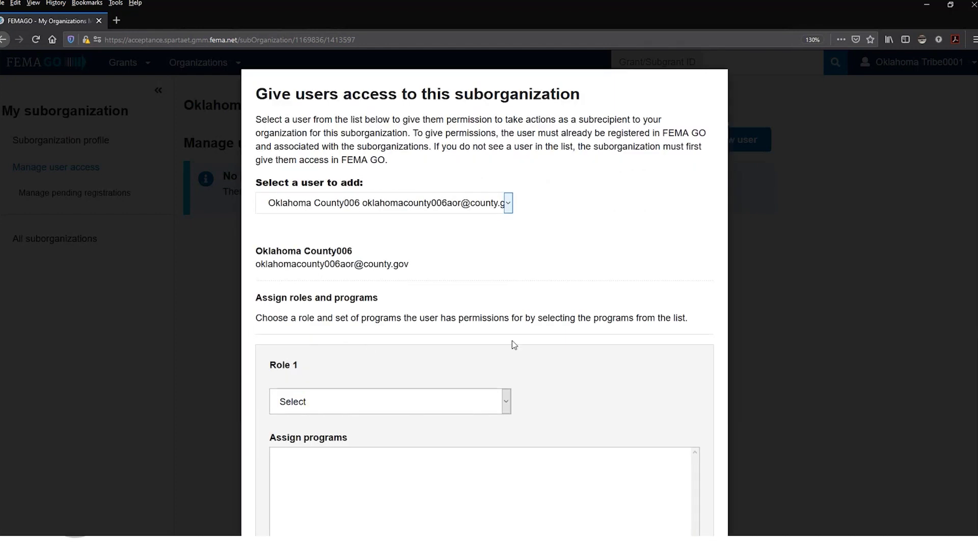
scroll(573, 356, "down", 4)
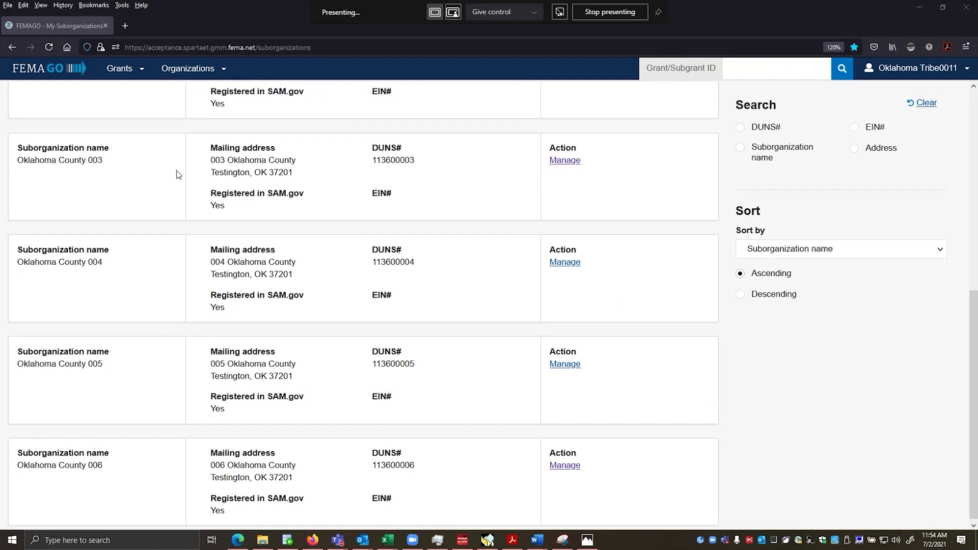
Step: Return to the list of my suborganizations
left_click(187, 68)
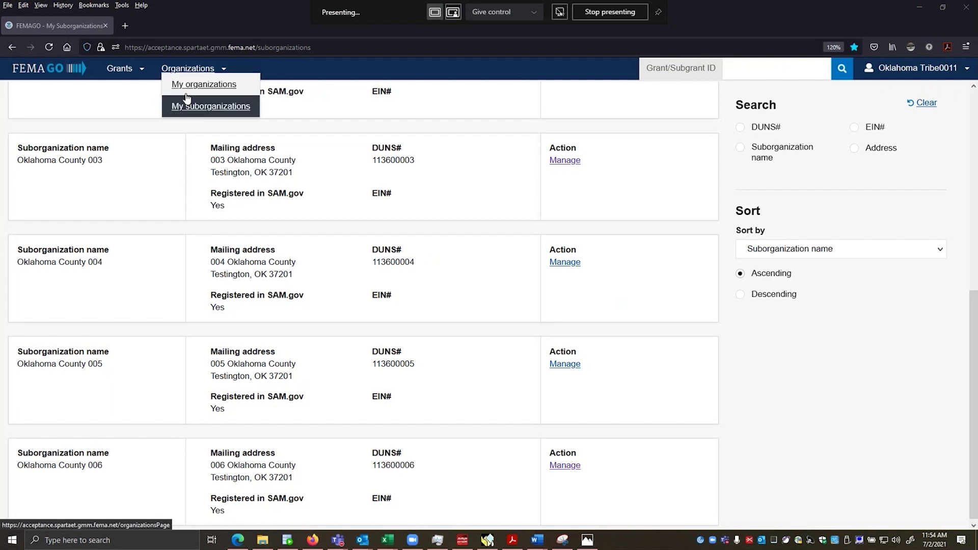
left_click(230, 105)
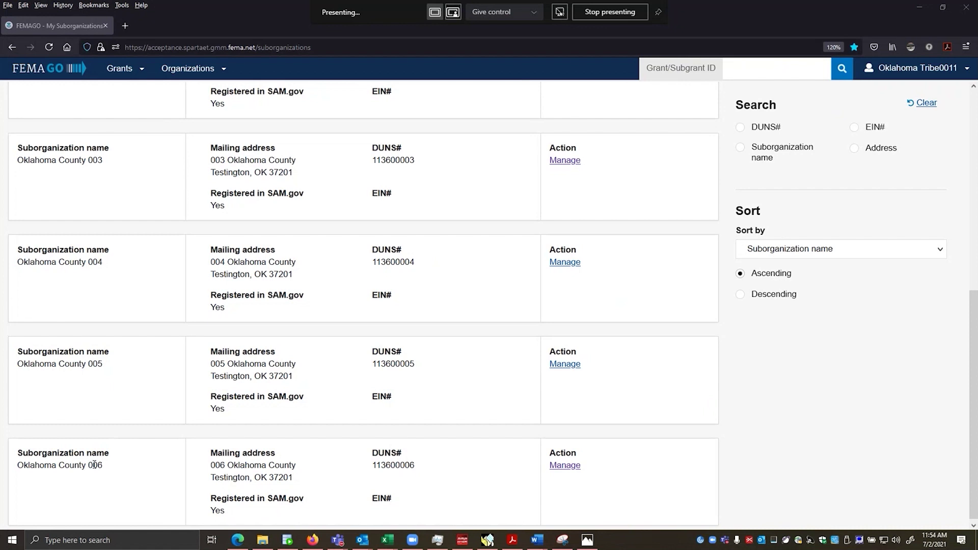
Step: Open user access management for the Oklahoma County 006 suborganization and select its registered county user to add
scroll(469, 481, "down", 1)
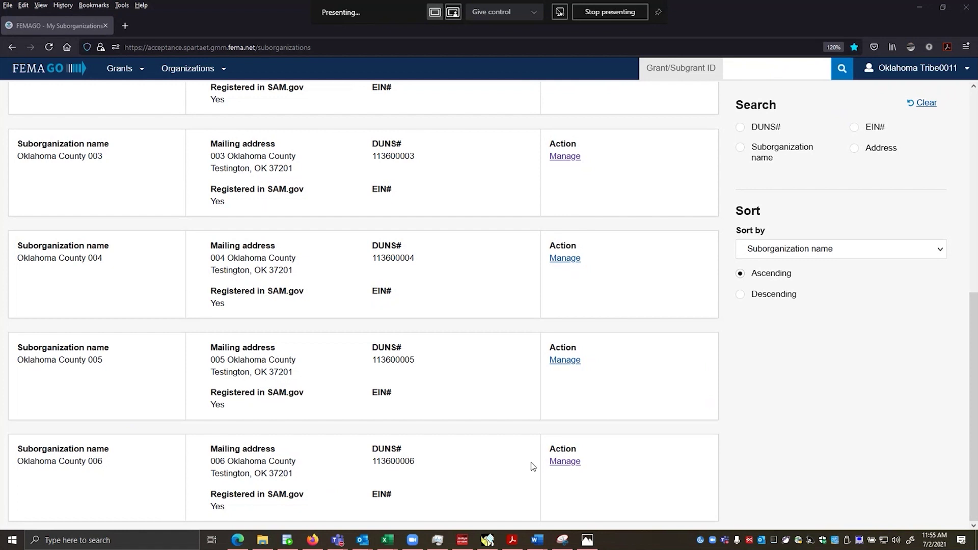
left_click(564, 461)
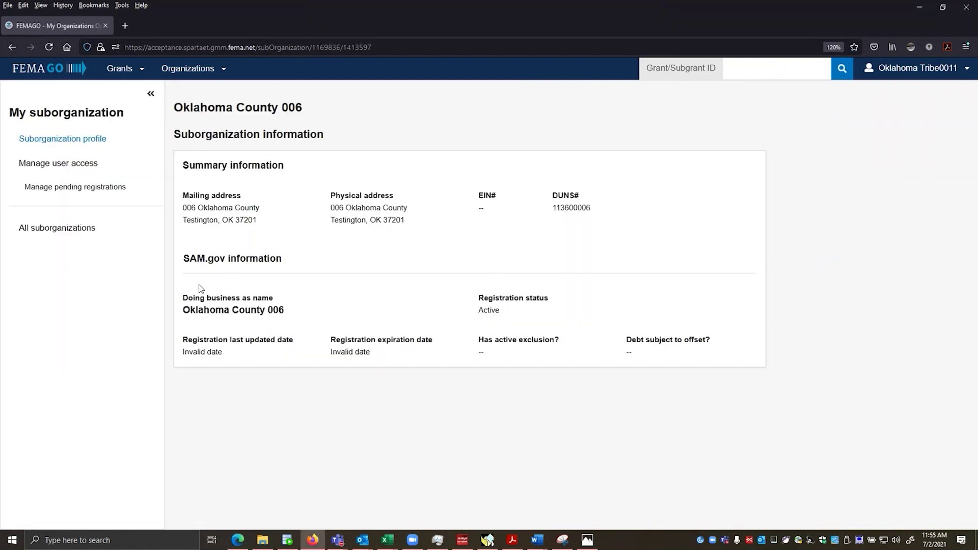
left_click(67, 167)
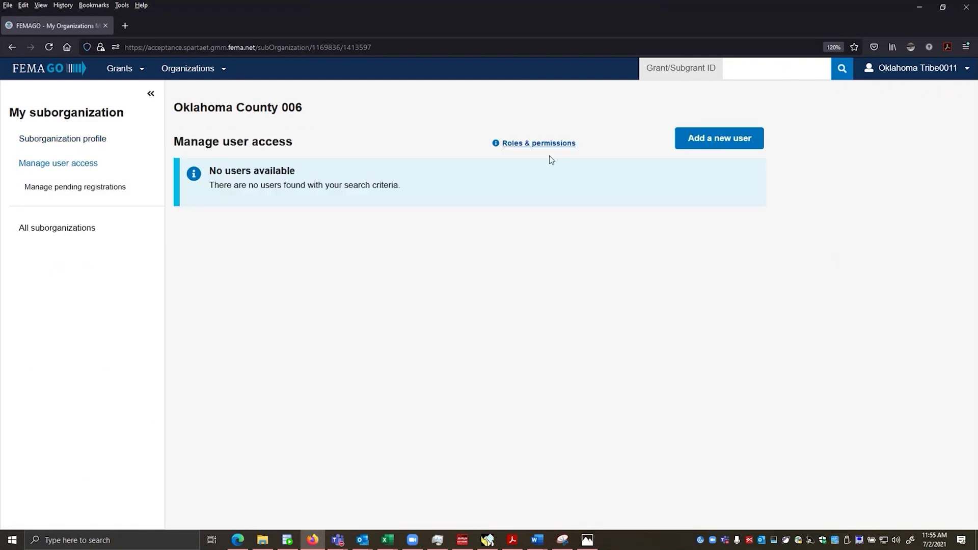
left_click(711, 141)
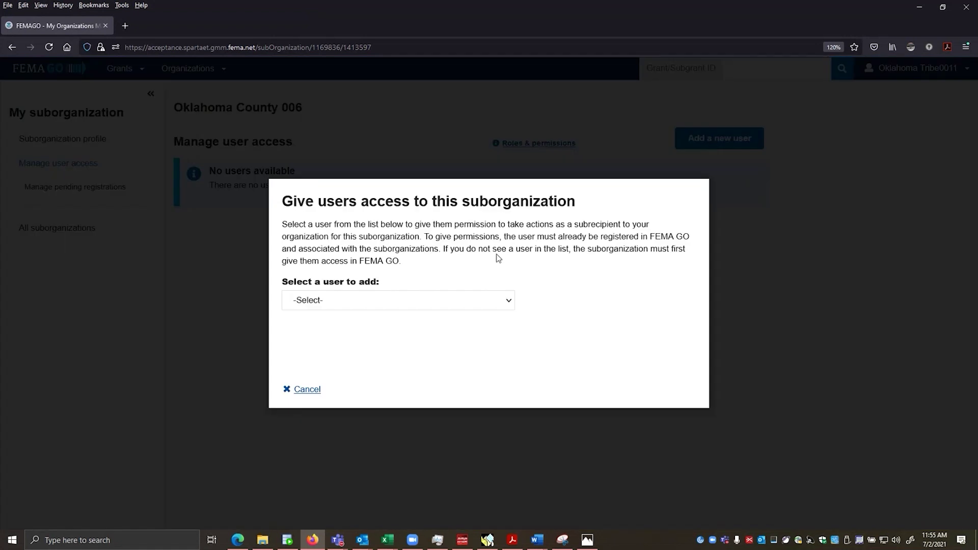
left_click(508, 305)
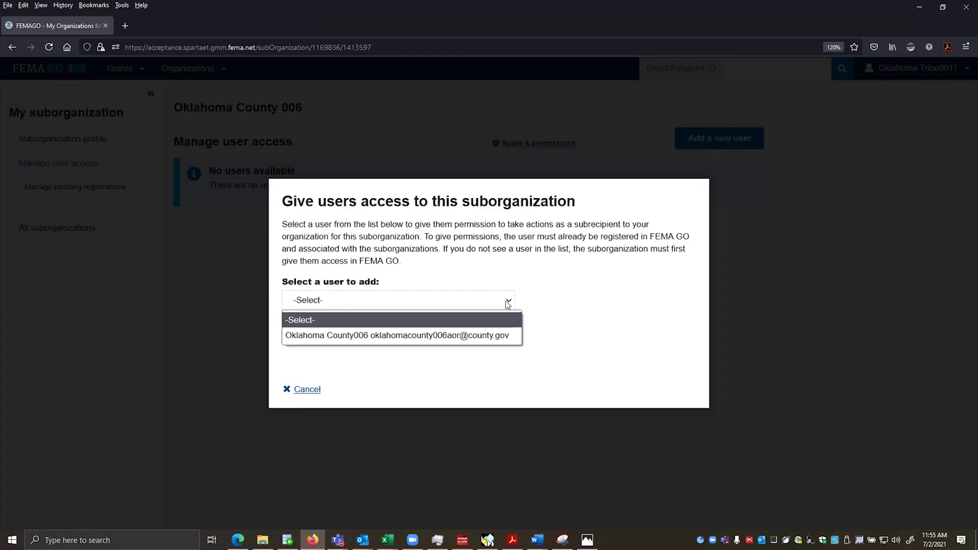
left_click(417, 336)
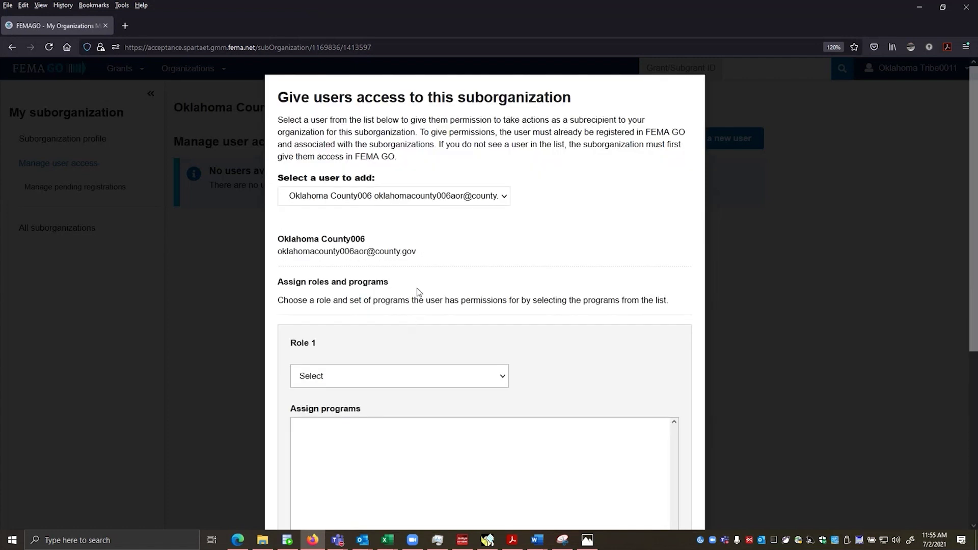
Step: Set Role 1 to Subrecipient Authorized Representative for the selected user and bring up the program assignment area
left_click(504, 378)
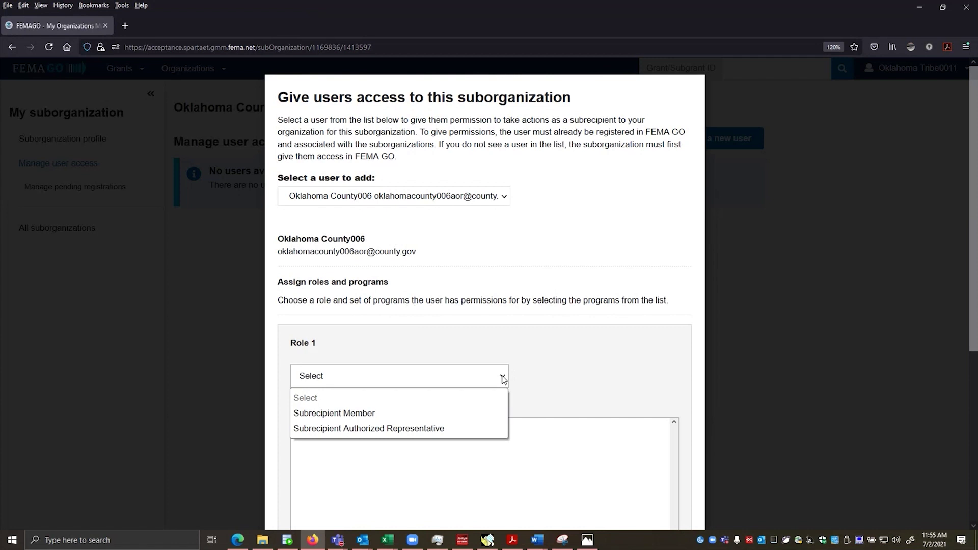
left_click(460, 428)
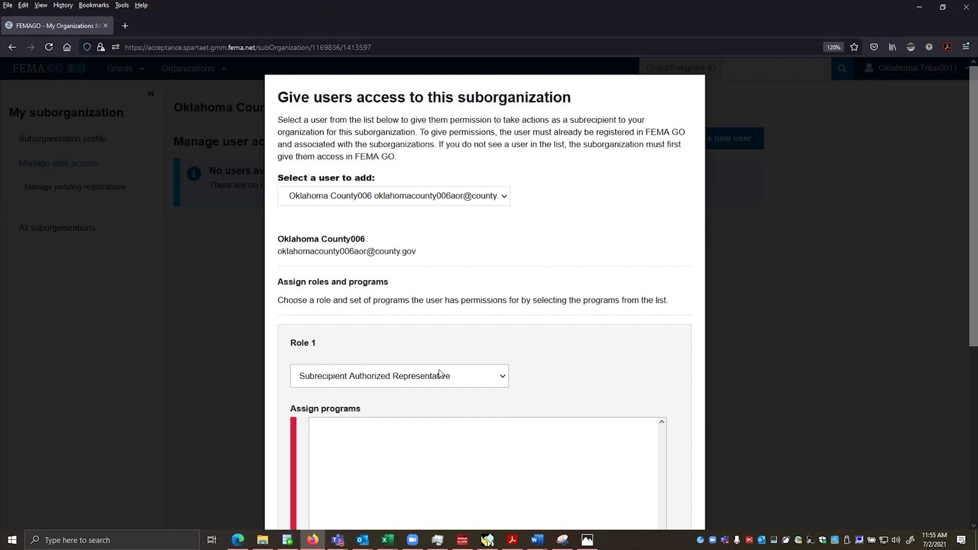
scroll(516, 348, "down", 2)
scroll(516, 348, "down", 1)
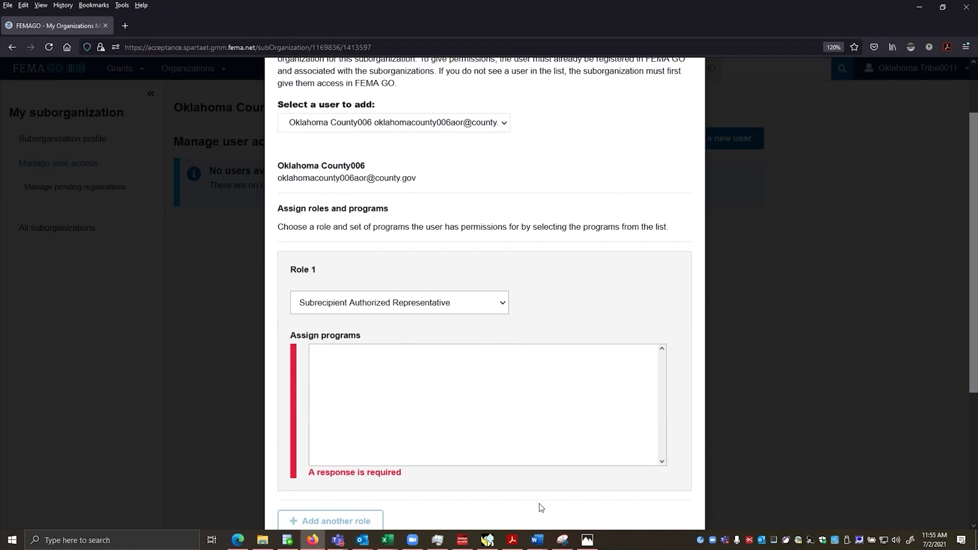
Step: Switch to Photos to examine the example program assignments in SAR_Mitigation_Programs.PNG, then return to FEMA GO and review the rest of the user access form
left_click(587, 541)
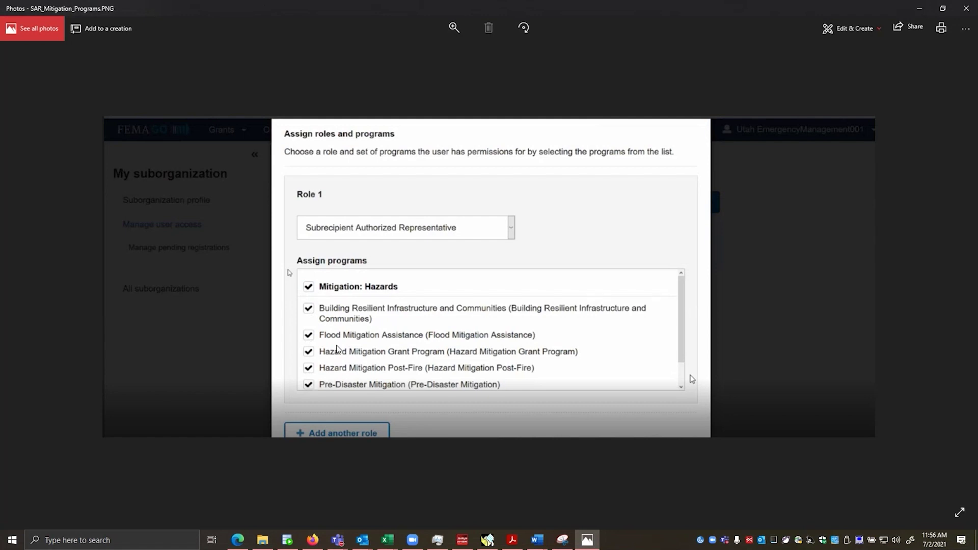
left_click(918, 12)
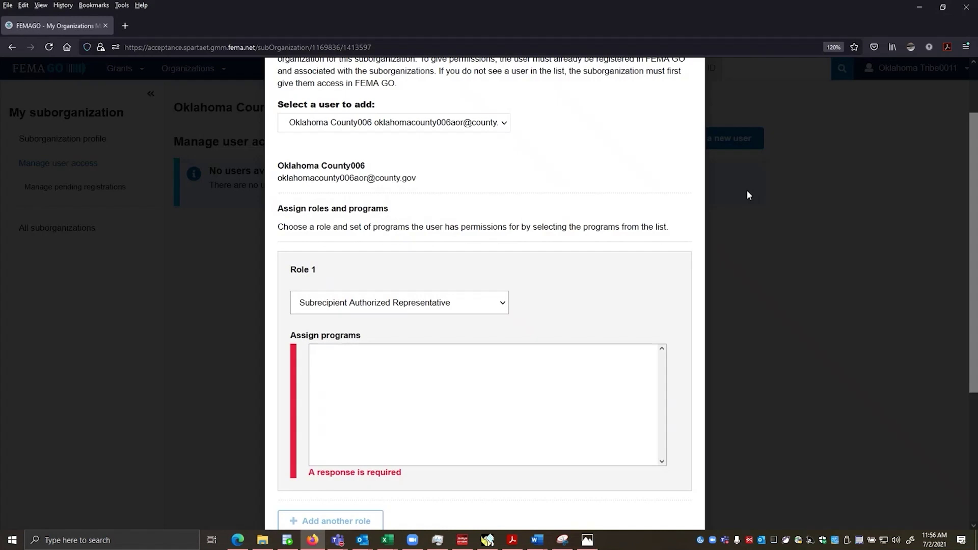
scroll(748, 192, "down", 4)
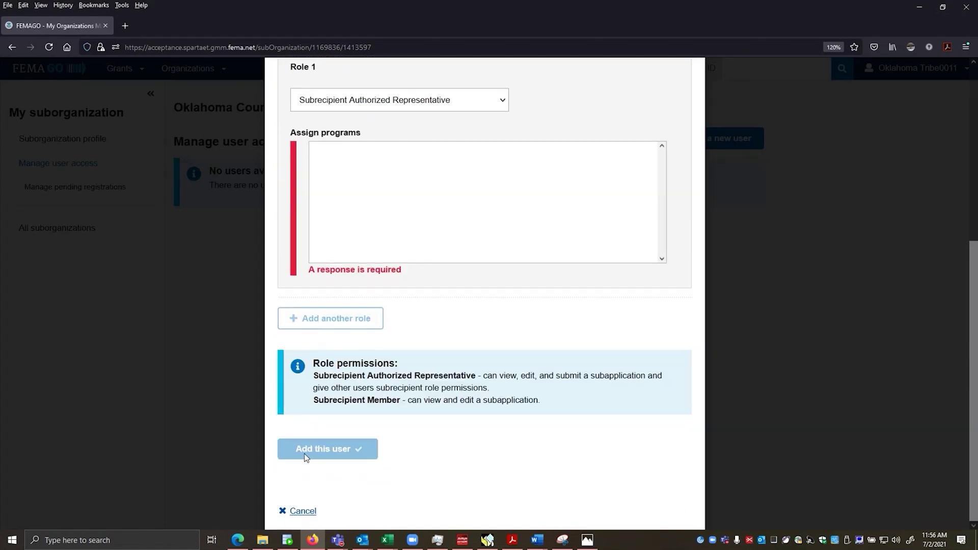